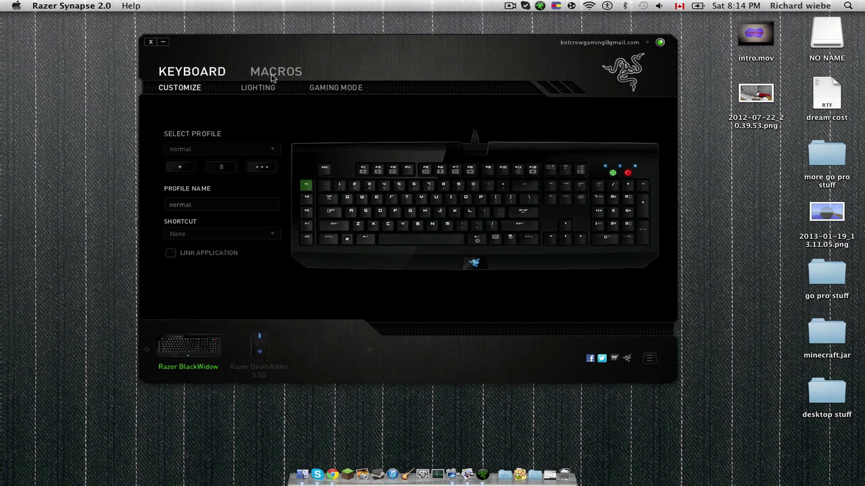
Look through the BlackWidow keyboard's customize, lighting and macro pages and the DeathAdder mouse's button assignments
click(245, 88)
click(254, 73)
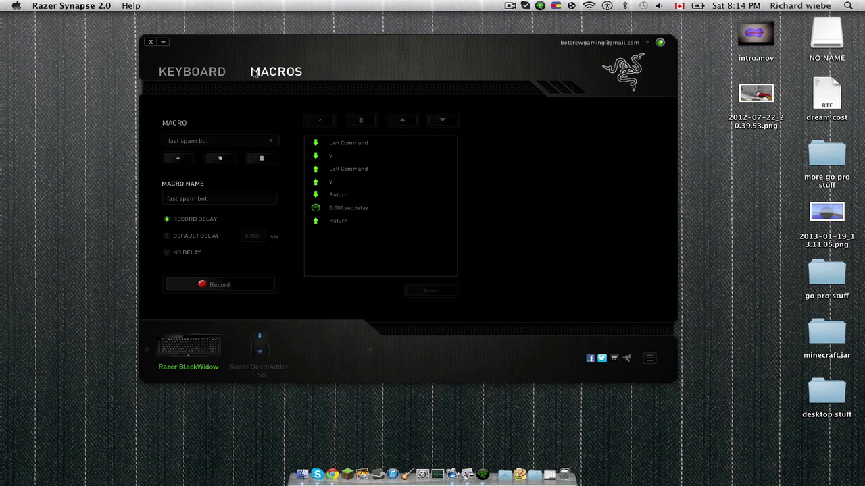
click(203, 74)
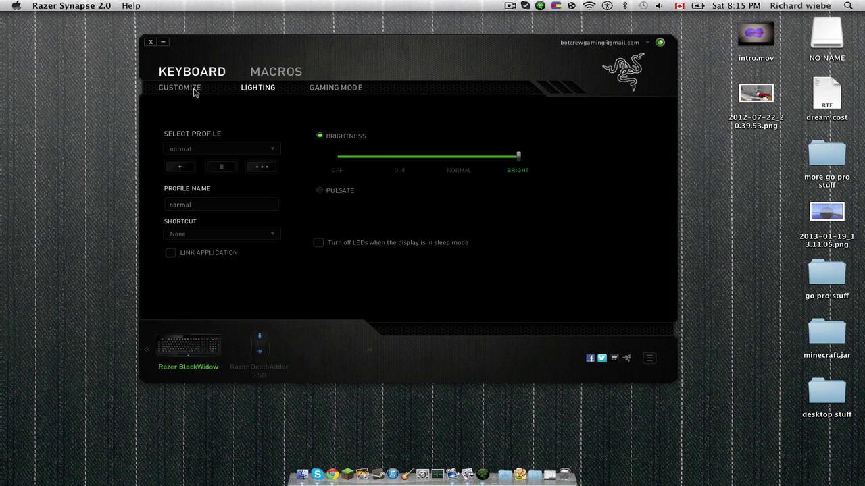
click(258, 74)
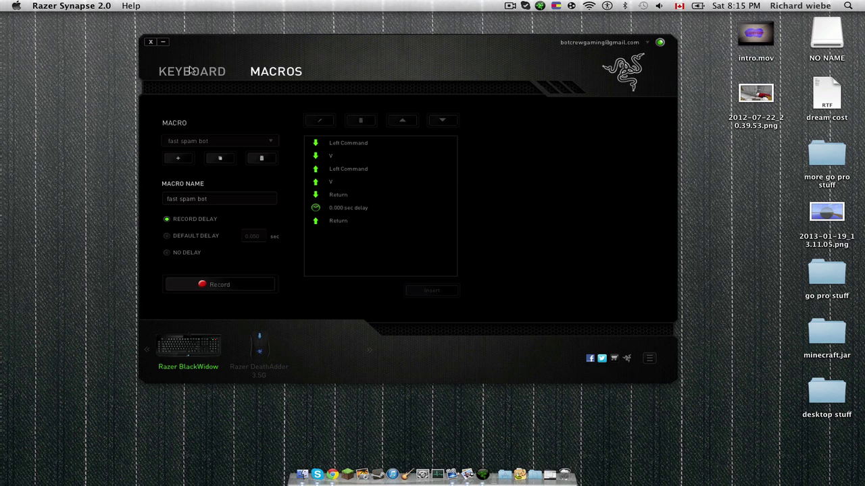
click(192, 71)
click(188, 89)
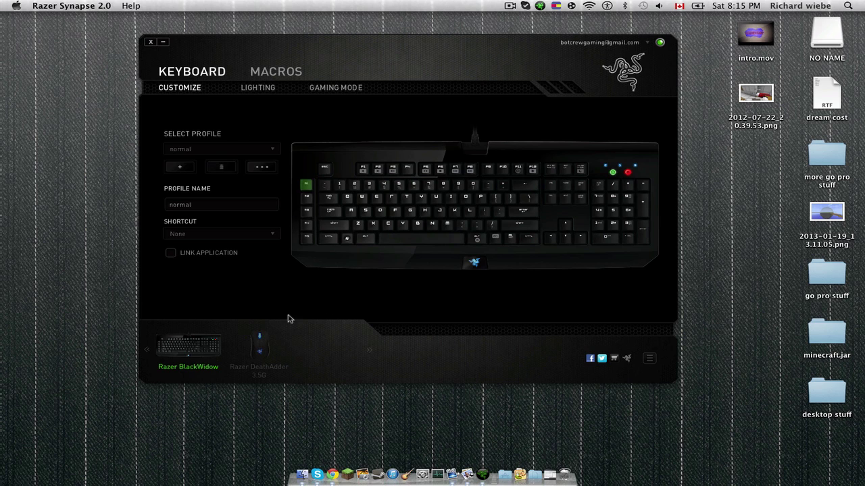
click(256, 350)
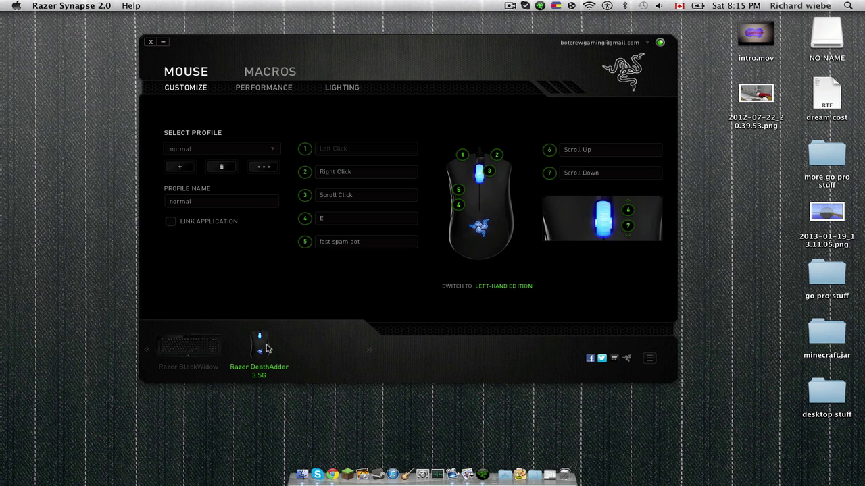
click(207, 350)
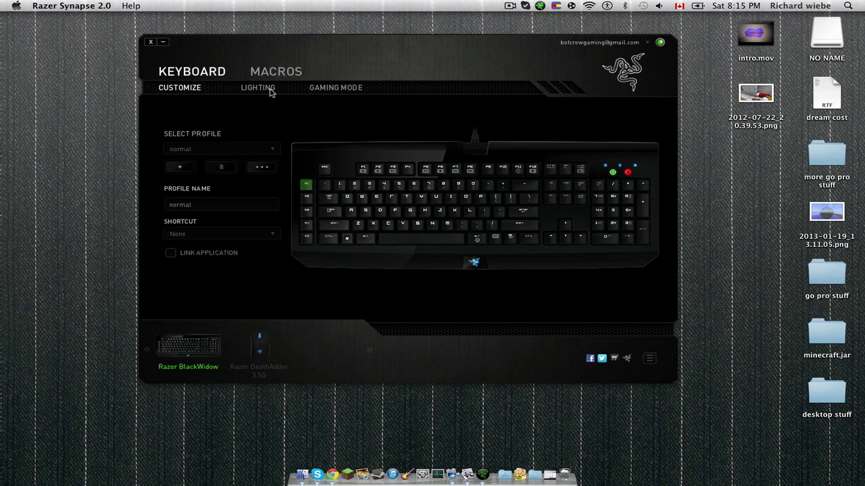
click(260, 346)
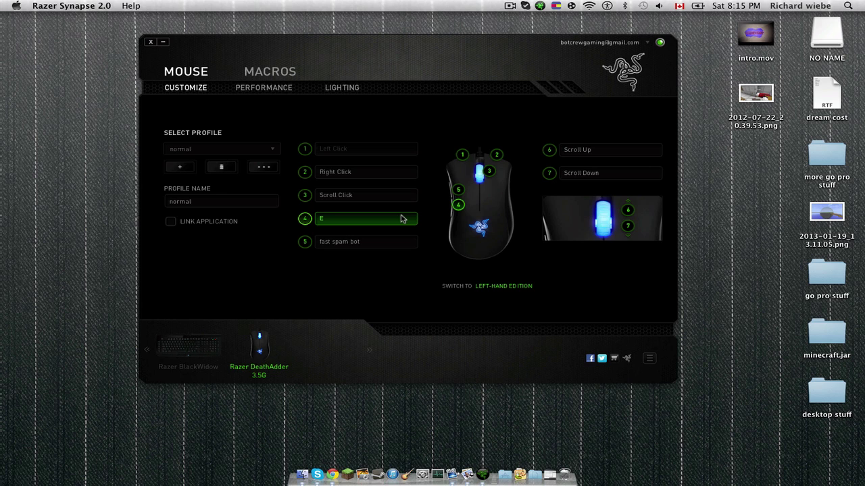
Examine the DeathAdder's fast spam bot macro and its delay options, trying No Delay before returning to Record Delay
click(284, 70)
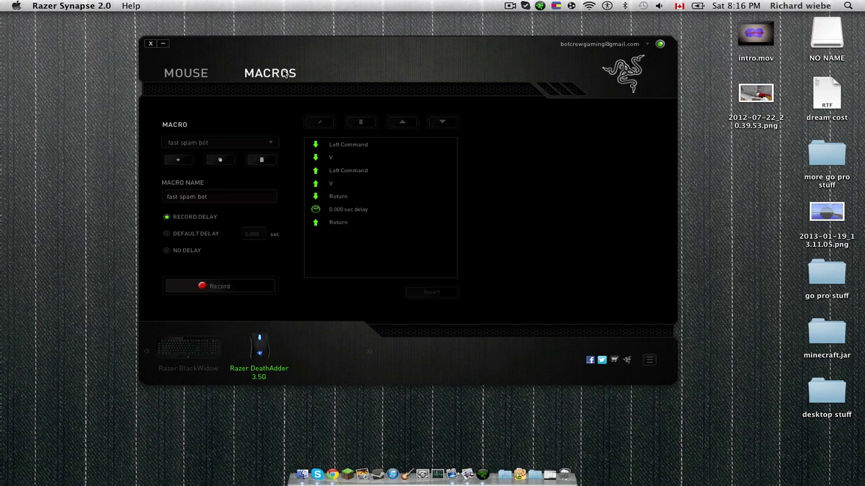
click(255, 147)
click(256, 144)
click(167, 251)
click(168, 219)
Open TextEdit, place its blank document beside the macro's action list and enter "hi"
click(503, 481)
scroll(608, 324, down, 5)
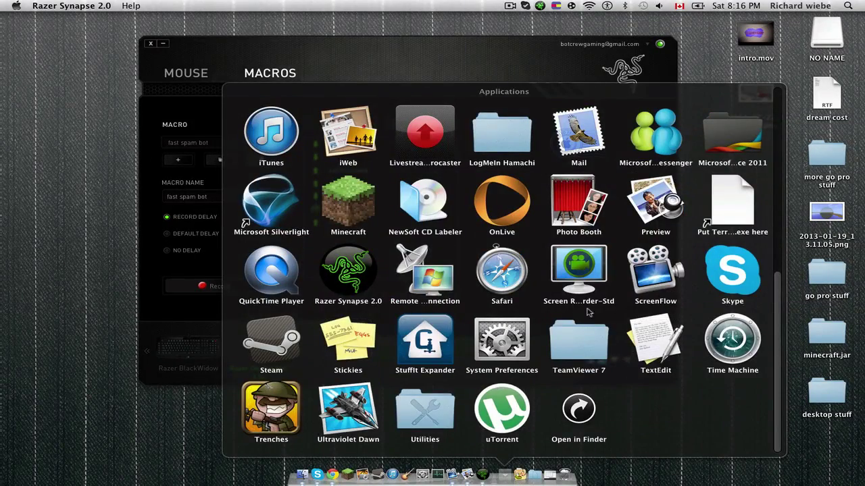
click(661, 340)
drag(270, 40, 642, 55)
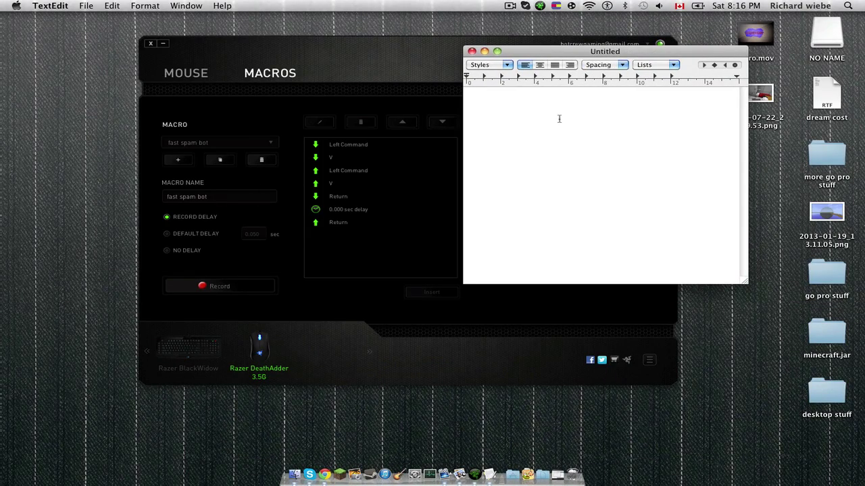
text(hia)
key(BackSpace)
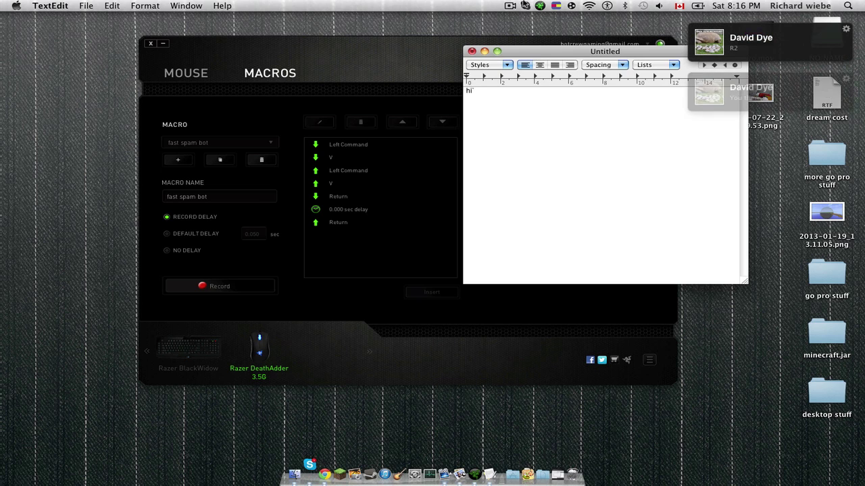
Set the Skype status to Do not disturb
click(525, 6)
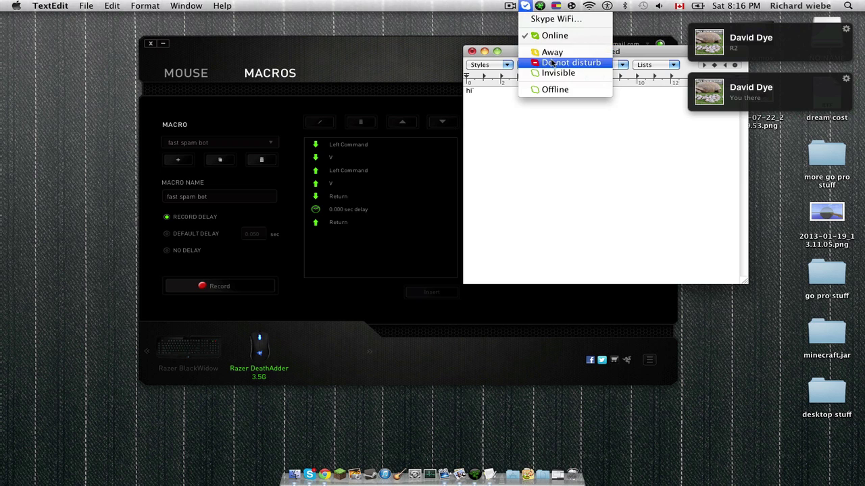
click(557, 63)
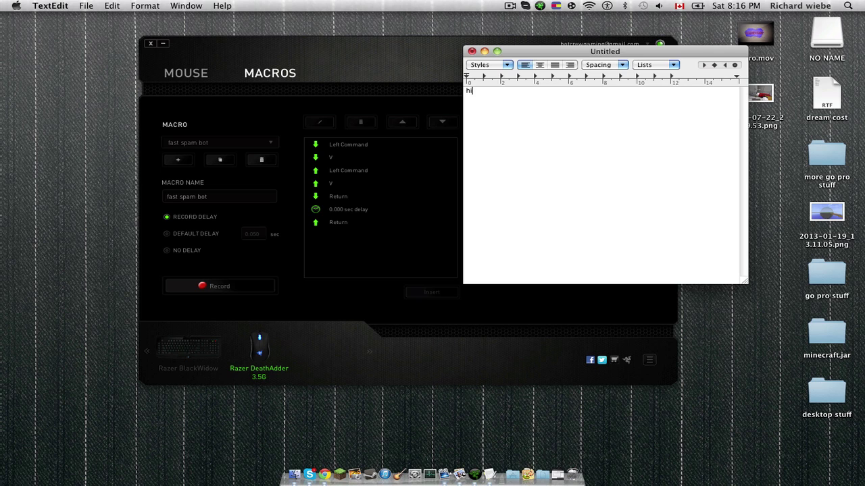
Copy the word "hi" in the TextEdit document and put the text cursor after it
text(c)
key(BackSpace)
drag(492, 94, 442, 94)
right_click(468, 91)
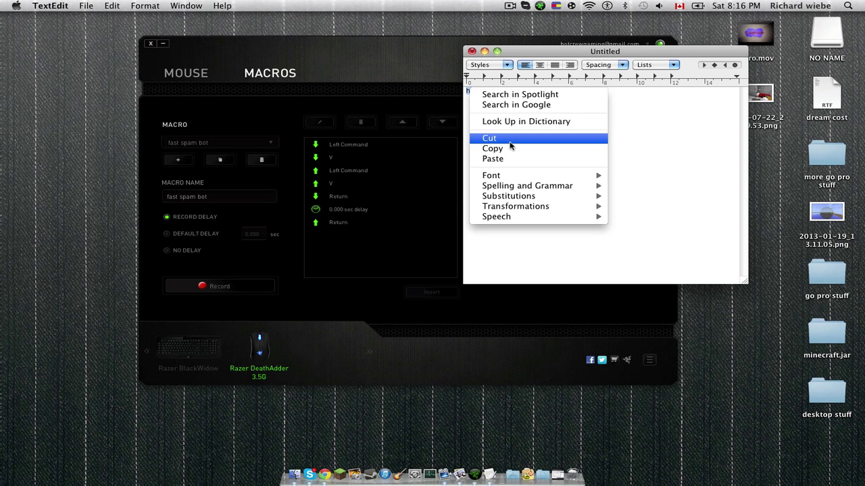
click(512, 149)
click(475, 101)
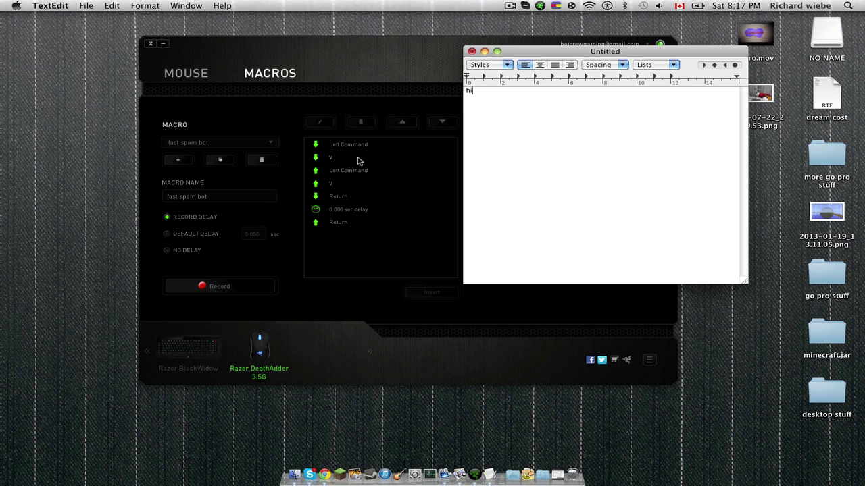
Run the fast spam bot macro repeatedly in the TextEdit document to paste "hi" on many successive lines
key(super+v)
key(Return)
key(super+v)
key(Return)
key(super+v)
key(Return)
key(super+v)
key(Return)
key(super+v)
key(Return)
key(super+v)
key(Return)
key(super+v)
key(Return)
key(super+v)
key(Return)
key(super+v)
key(Return)
key(super+v)
key(Return)
key(super+v)
key(Return)
key(super+v)
key(Return)
key(super+v)
key(Return)
key(super+v)
key(Return)
key(super+v)
key(Return)
key(super+v)
key(Return)
key(super+v)
key(Return)
key(super+v)
key(Return)
key(super+v)
key(Return)
key(super+v)
key(Return)
key(super+v)
key(Return)
key(super+v)
key(Return)
key(super+v)
key(Return)
key(super+v)
key(Return)
key(super+v)
key(Return)
key(super+v)
key(Return)
key(super+v)
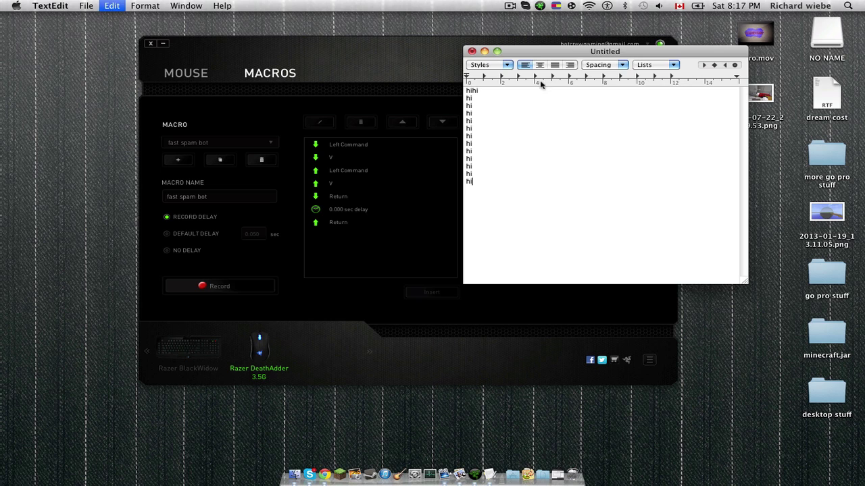
key(Return)
key(super+v)
key(Return)
key(super+v)
key(Return)
key(super+v)
key(Return)
key(super+v)
key(Return)
key(super+v)
key(Return)
key(super+v)
key(Return)
key(super+v)
key(Return)
key(super+v)
key(Return)
key(super+v)
key(Return)
key(super+v)
key(Return)
key(super+v)
key(Return)
key(super+v)
key(Return)
key(super+v)
key(Return)
key(super+v)
key(Return)
key(super+v)
key(Return)
key(super+v)
key(Return)
key(super+v)
key(Return)
key(super+v)
key(Return)
key(super+v)
key(Return)
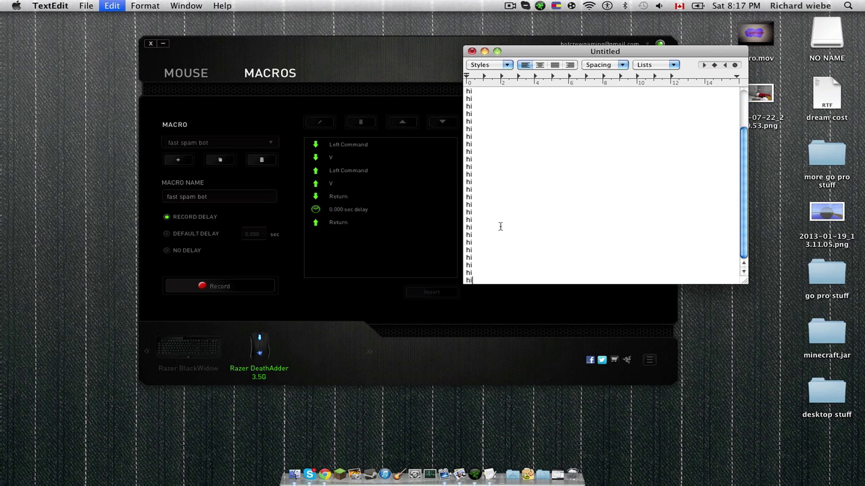
key(super+v)
key(Return)
key(super+v)
key(Return)
key(super+v)
key(Return)
key(super+v)
key(Return)
key(super+v)
key(Return)
key(super+v)
key(Return)
key(super+v)
key(Return)
key(super+v)
key(Return)
key(super+v)
key(Return)
key(super+v)
key(Return)
key(super+v)
key(Return)
key(super+v)
key(Return)
key(super+v)
key(Return)
key(super+v)
key(Return)
key(super+v)
key(Return)
key(super+v)
key(Return)
key(super+v)
key(Return)
key(super+v)
key(Return)
key(super+v)
key(Return)
key(super+v)
key(Return)
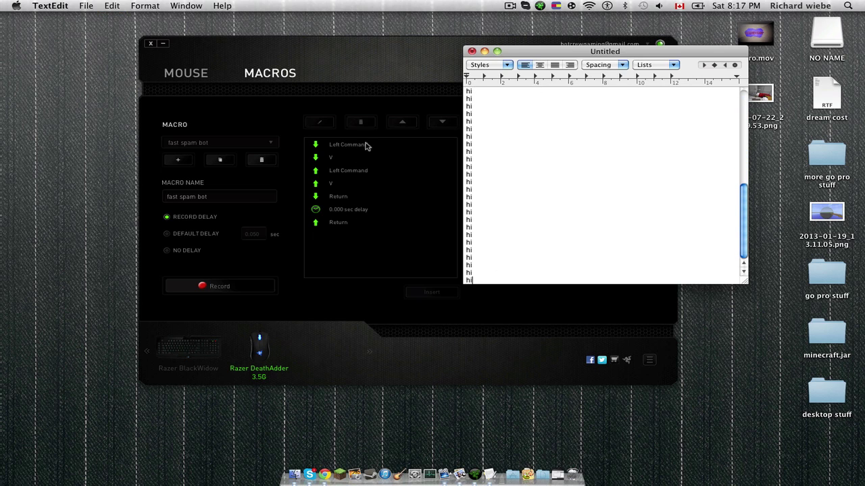
Paste "hi" on further lines with the fast spam bot macro and close the TextEdit document without saving
key(super+v)
key(Return)
key(super+v)
key(Return)
key(super+v)
key(Return)
key(super+v)
key(Return)
key(super+v)
key(Return)
key(super+v)
key(Return)
key(super+v)
key(Return)
key(super+v)
key(Return)
key(super+v)
key(Return)
key(super+v)
key(Return)
click(472, 52)
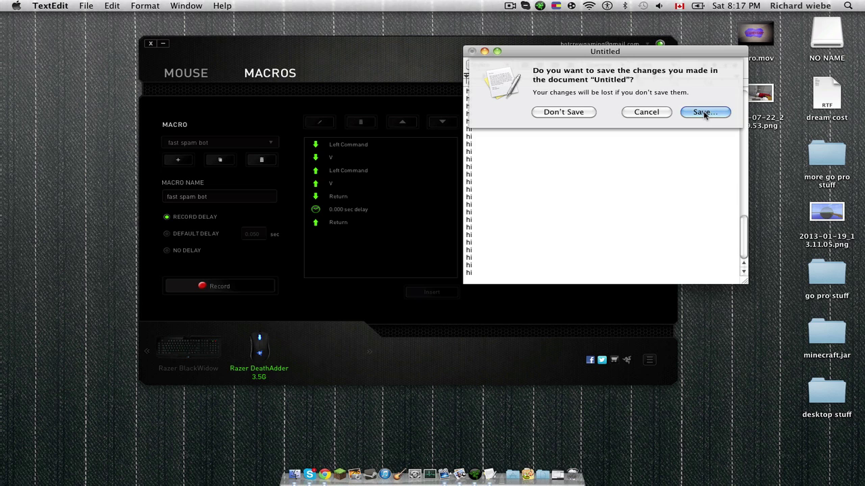
click(556, 112)
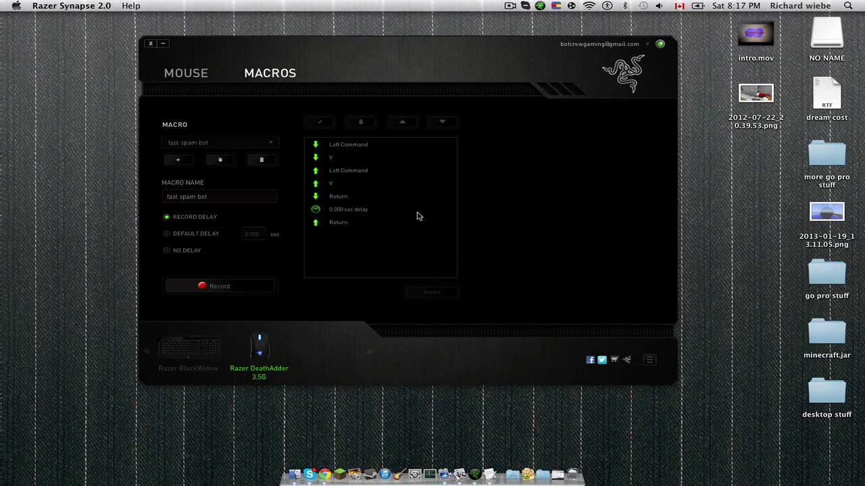
Look through the Razer DeathAdder button assignments, the fast spam bot macro and the Razer BlackWidow key customization in Razer Synapse
click(204, 79)
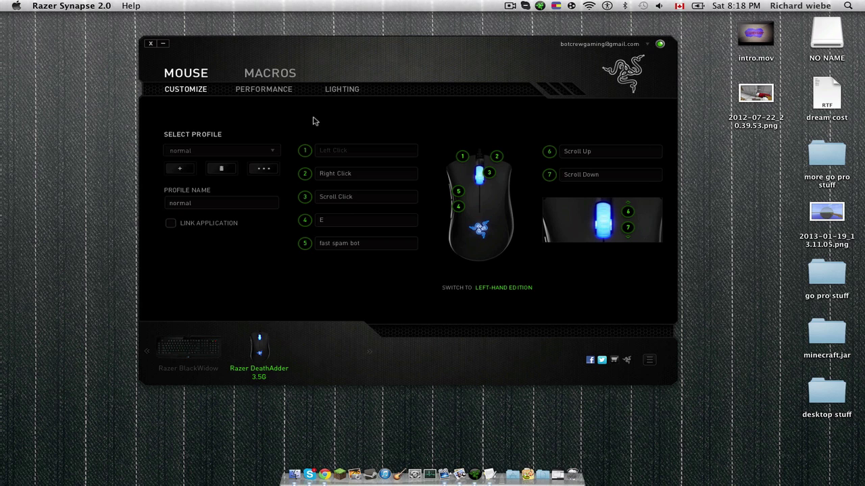
click(283, 77)
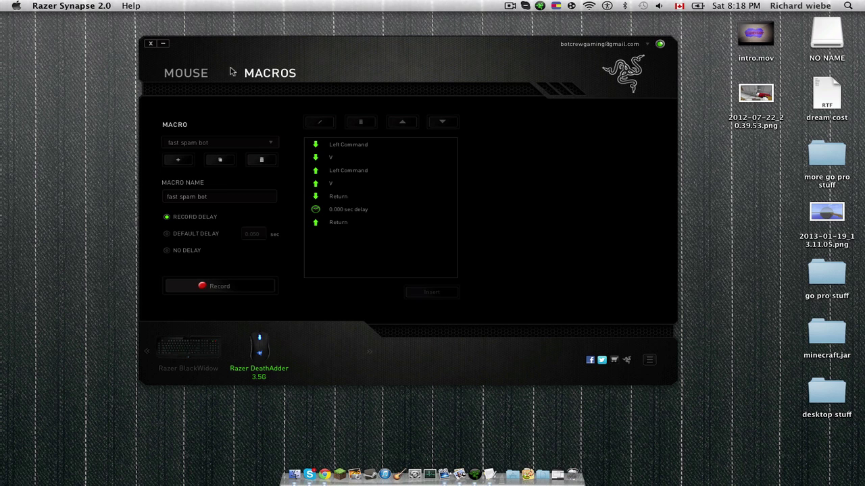
click(205, 74)
click(209, 323)
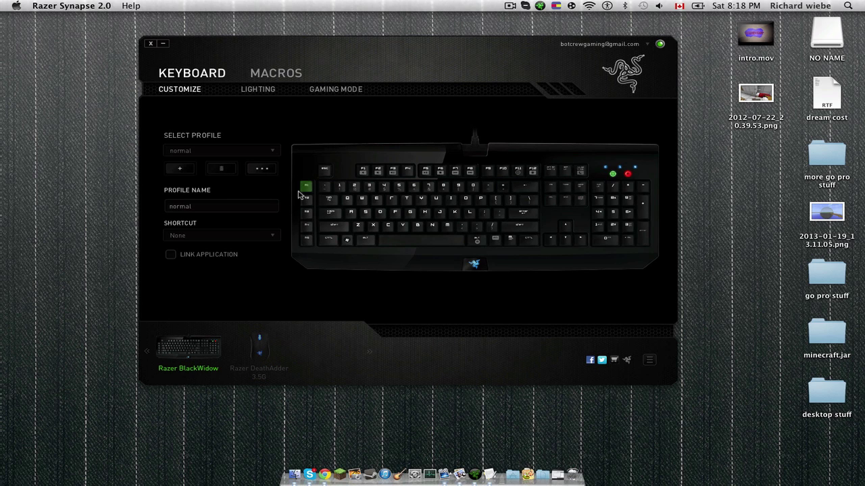
click(259, 345)
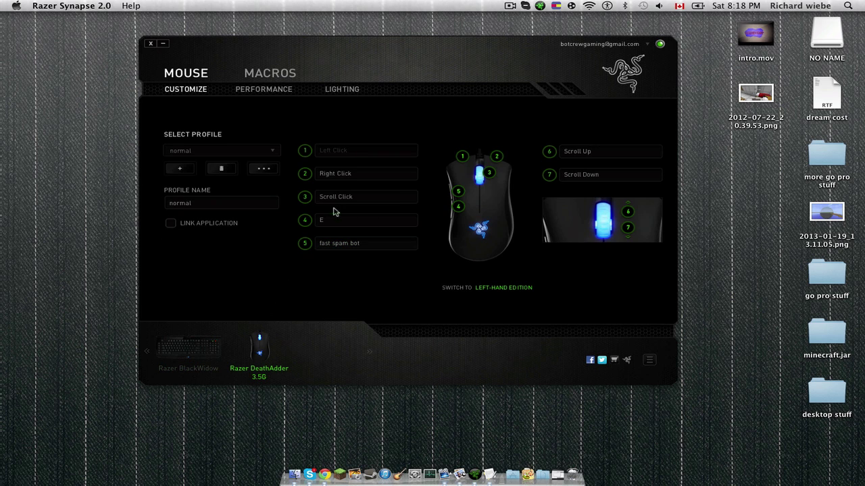
Try the Razer BlackWidow's brightness range from Off to Bright and set its lighting to Pulsate
click(208, 344)
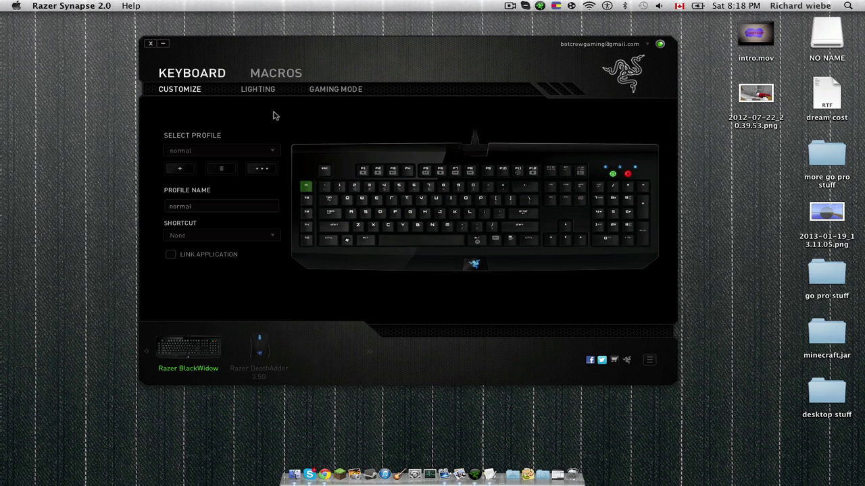
click(263, 90)
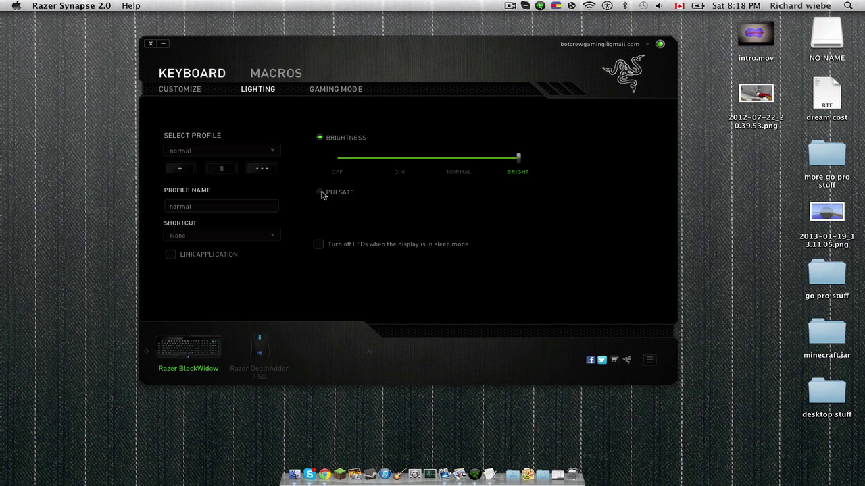
click(340, 159)
drag(340, 161, 534, 154)
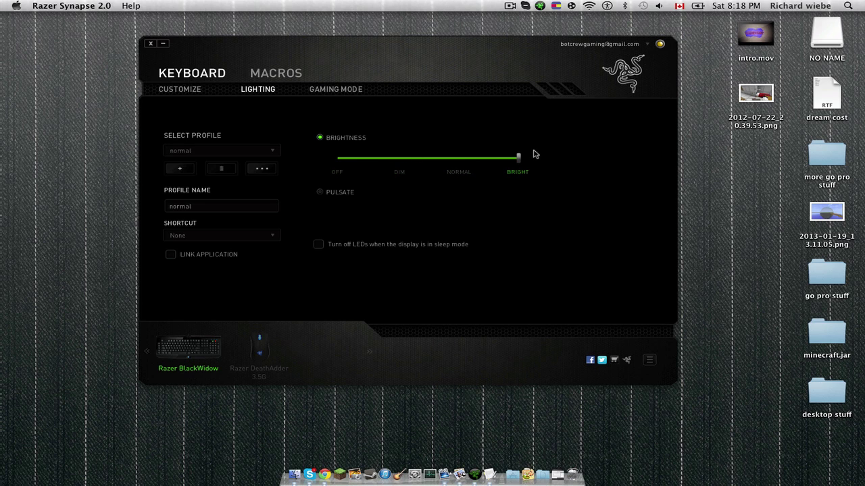
click(320, 193)
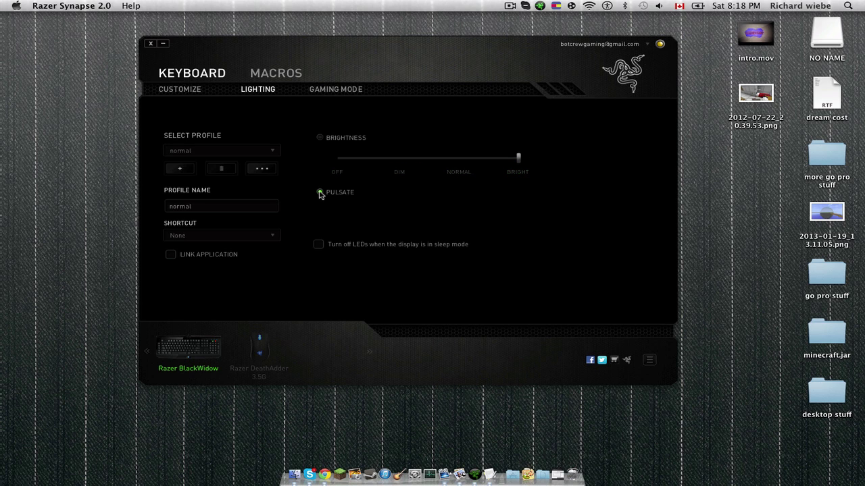
click(319, 245)
Turn the Razer DeathAdder's logo and scroll wheel lights off and back on
click(263, 350)
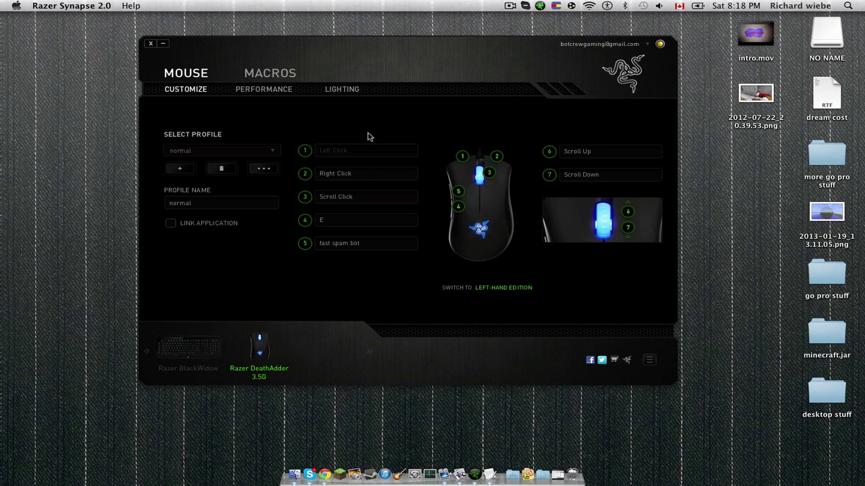
click(347, 93)
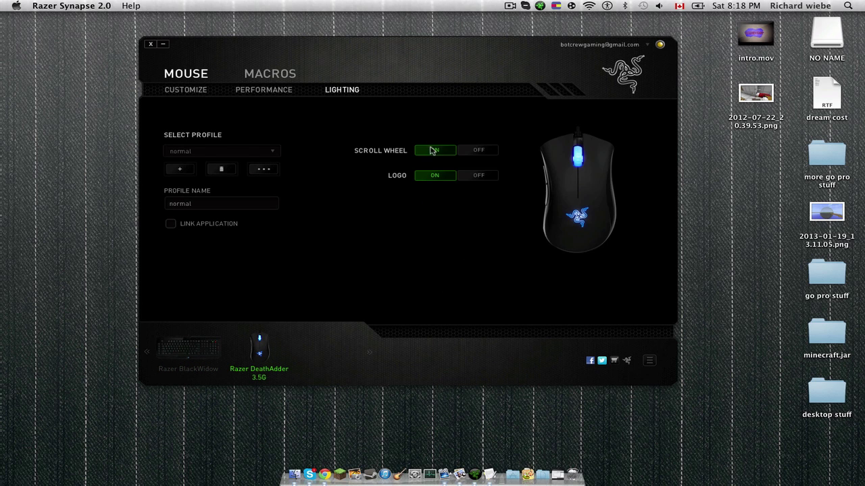
click(489, 176)
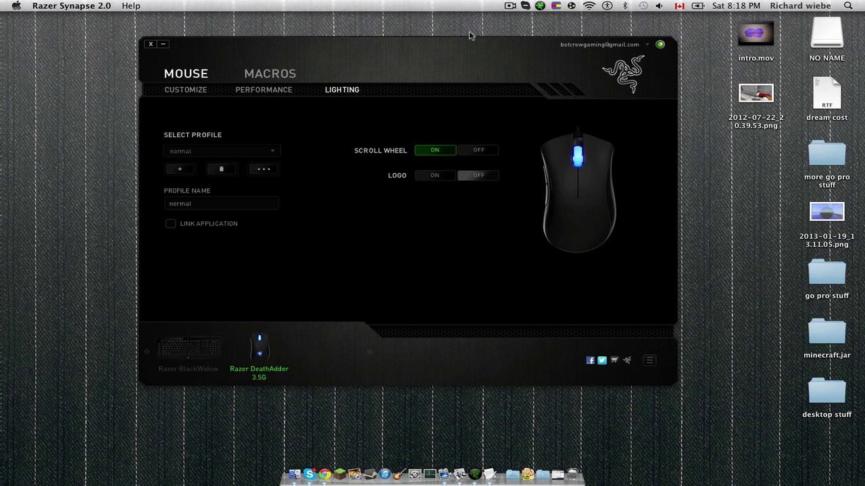
click(481, 151)
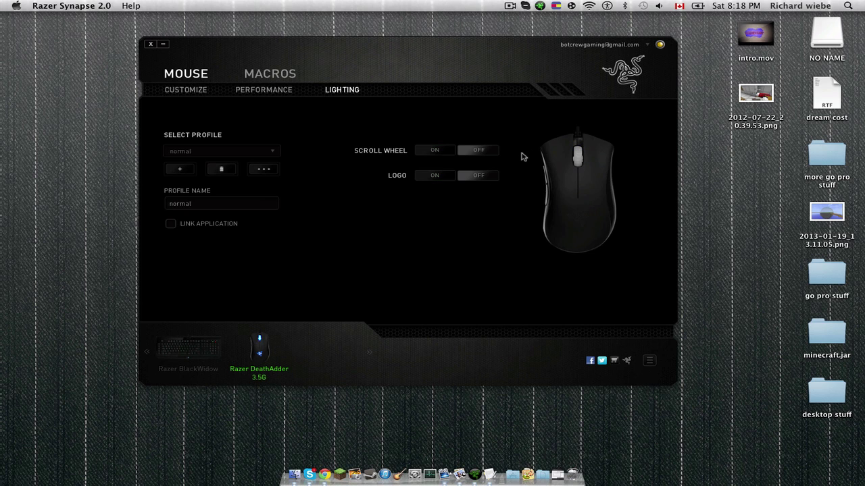
click(434, 150)
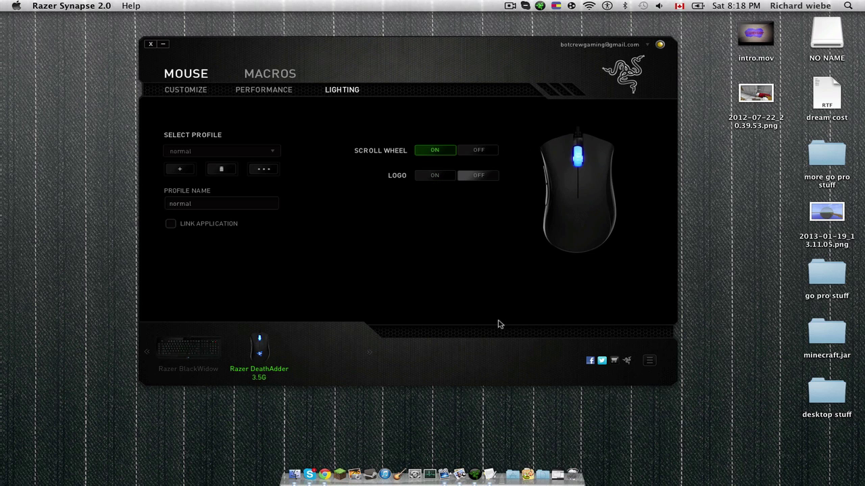
click(436, 178)
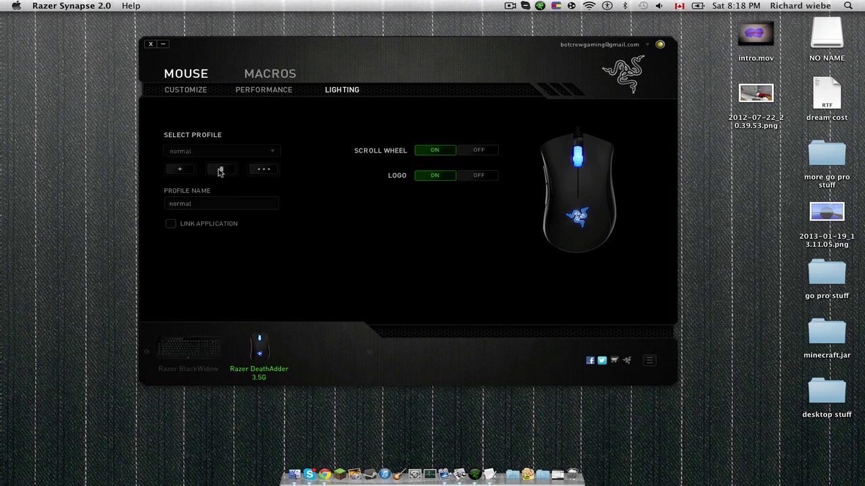
Review the Razer DeathAdder's performance settings and button assignments, and the Razer BlackWidow's lighting and key customization
click(257, 92)
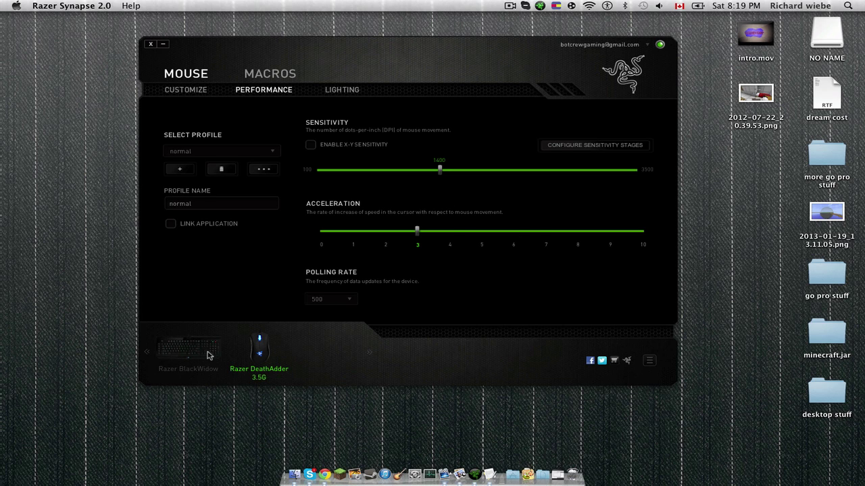
click(200, 92)
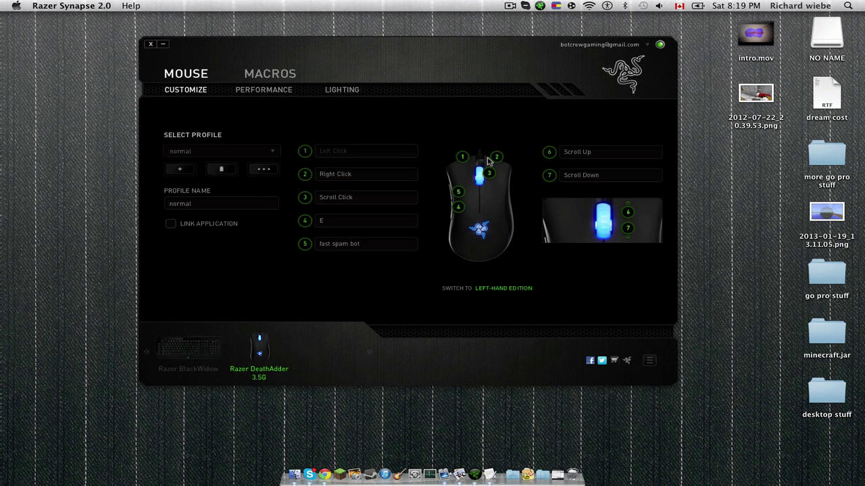
click(191, 346)
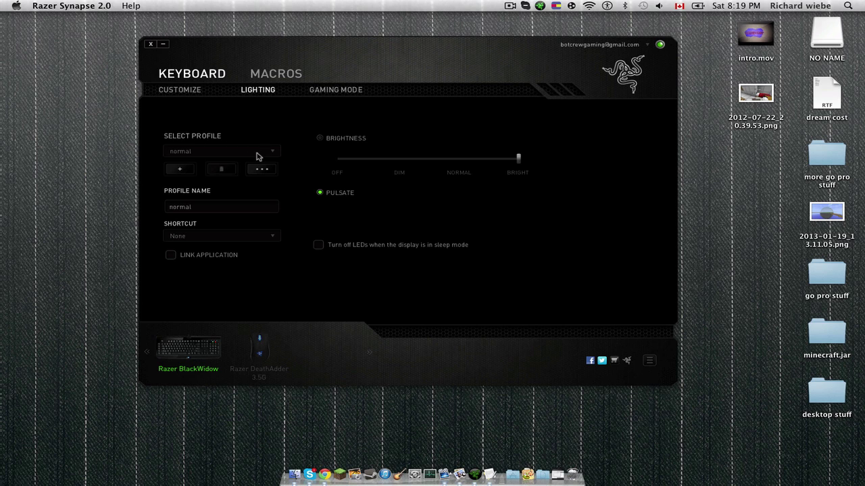
click(184, 91)
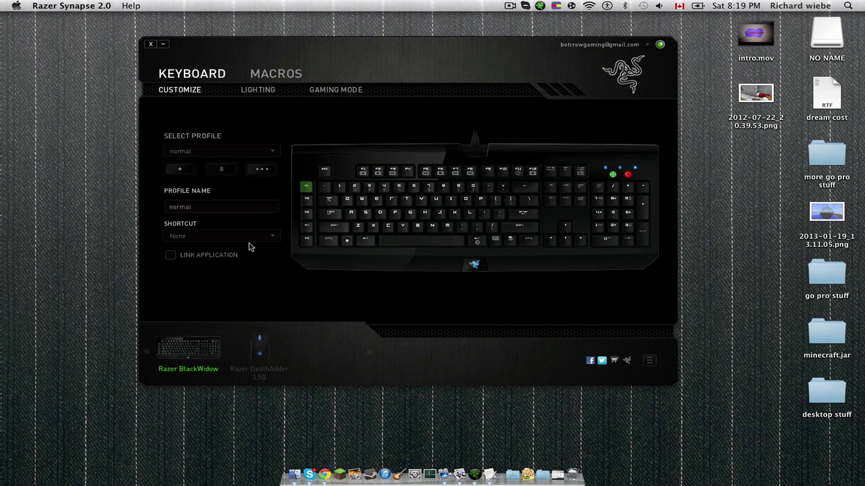
Switch the Razer DeathAdder to the gaming profile
click(259, 346)
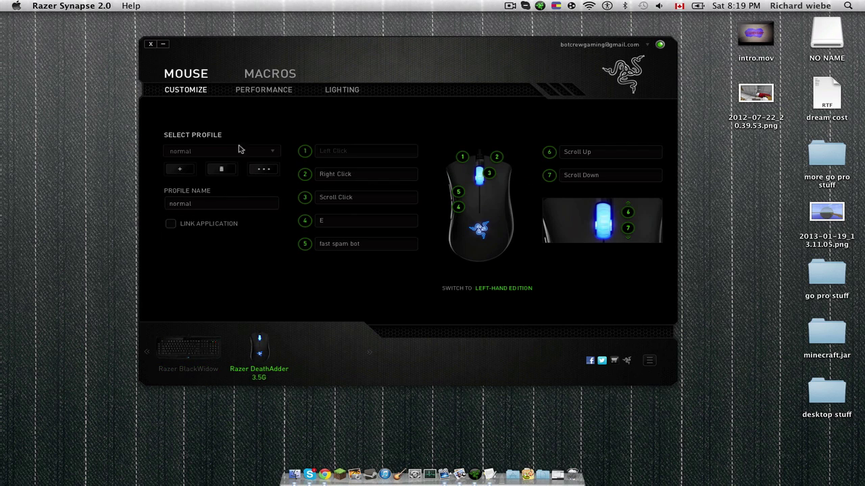
click(241, 153)
click(241, 153)
scroll(207, 150, up, 1)
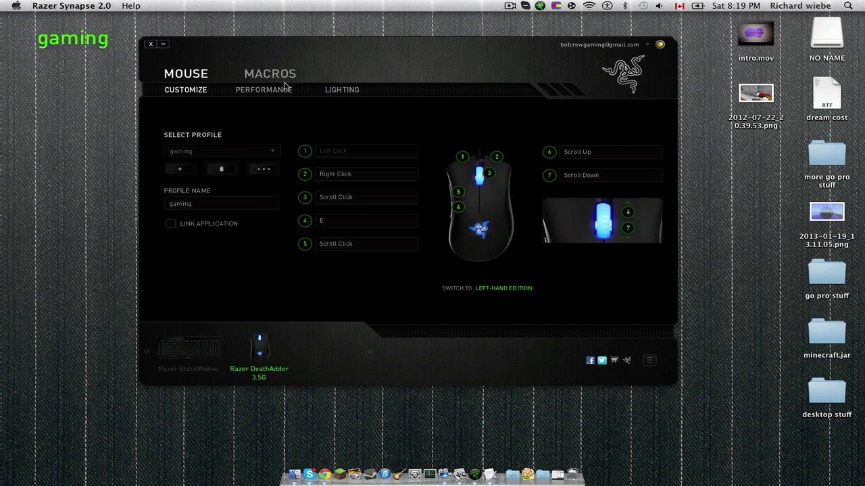
Examine the Razer DeathAdder's performance and button settings, the Razer BlackWidow's key layout and its macro editor
click(263, 91)
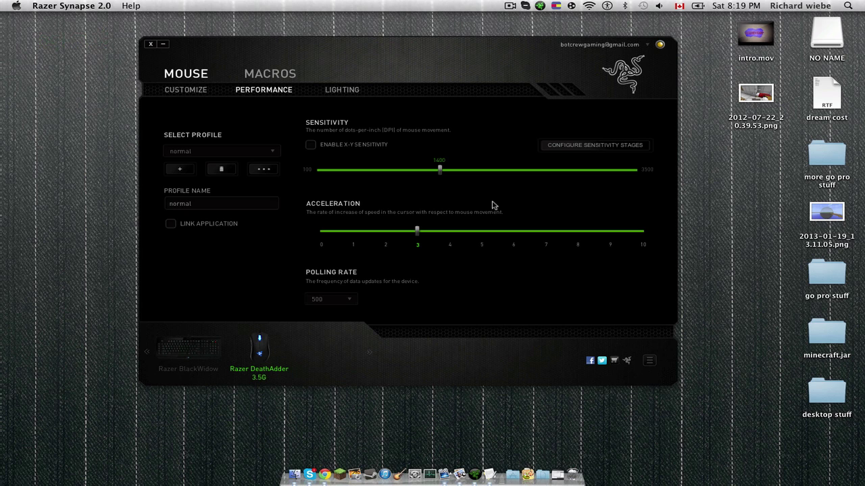
click(195, 89)
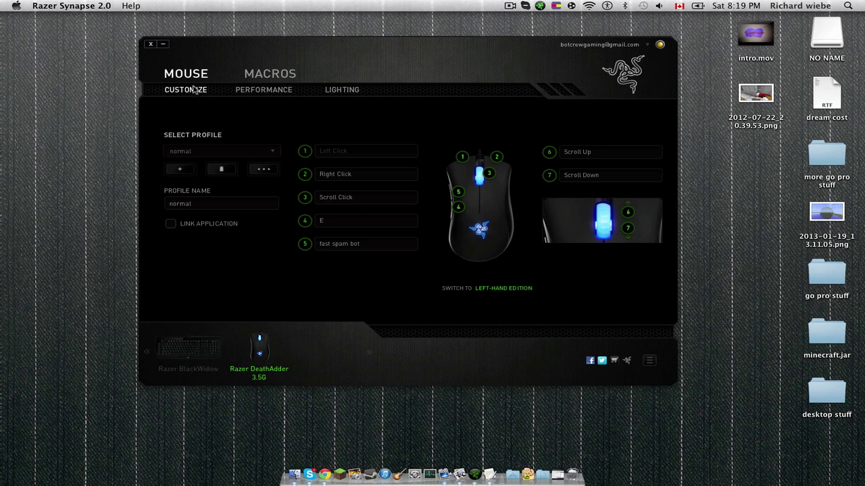
click(195, 348)
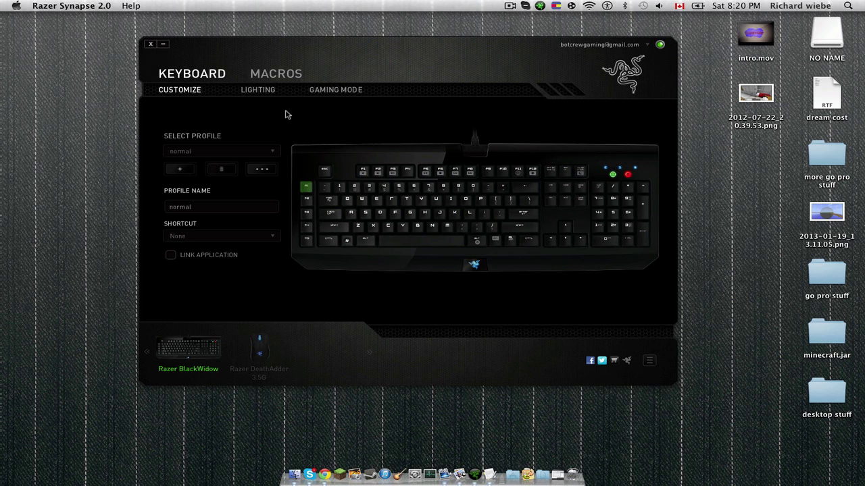
click(286, 76)
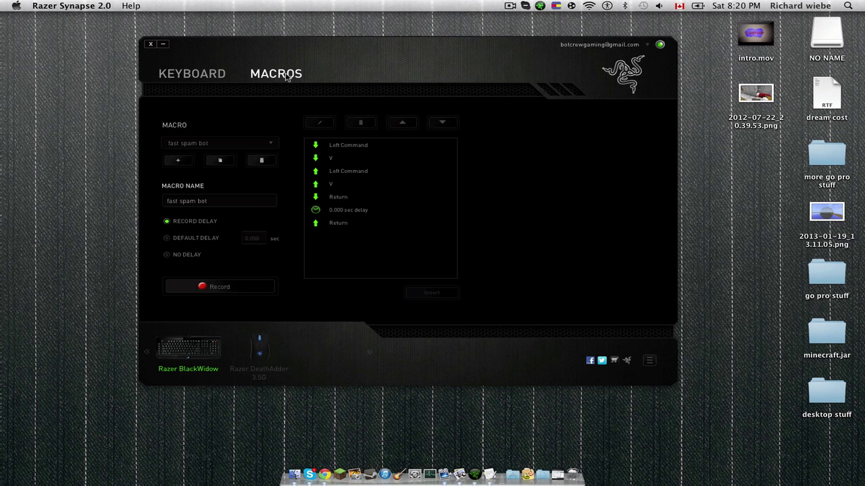
click(225, 76)
click(276, 72)
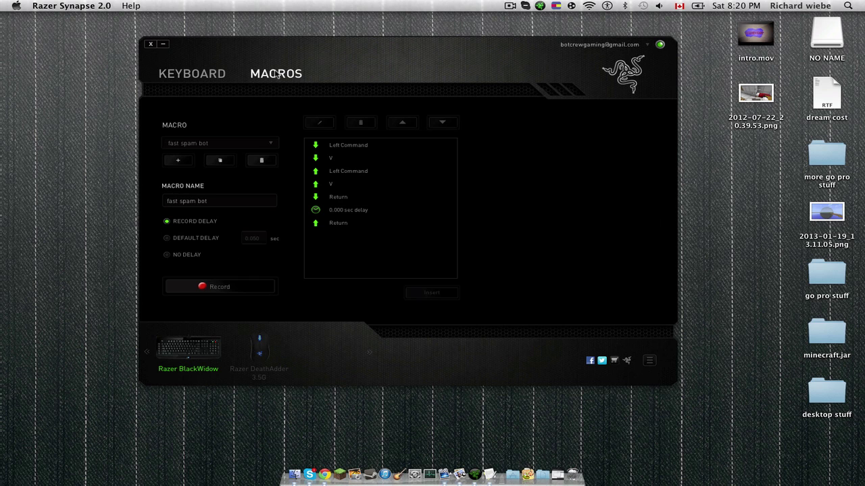